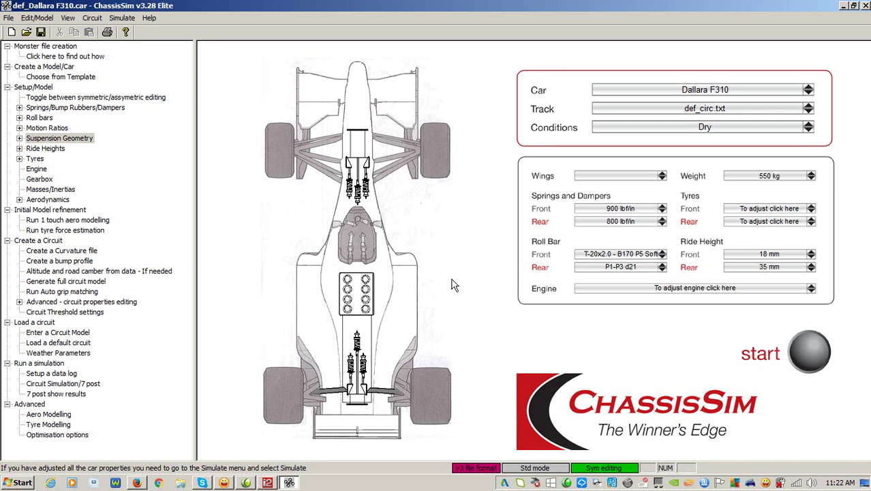
- Show the front suspension's pickup point table and confirm the type stays Double Wishbone
left_click(391, 168)
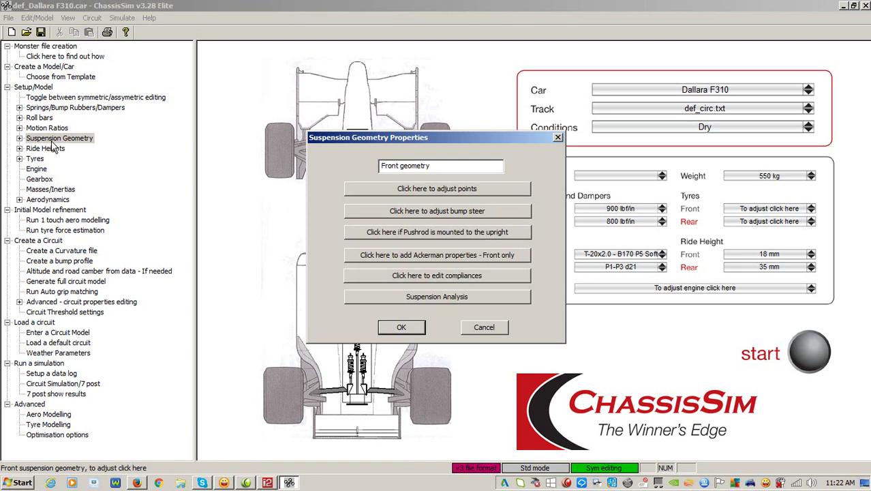
left_click(403, 189)
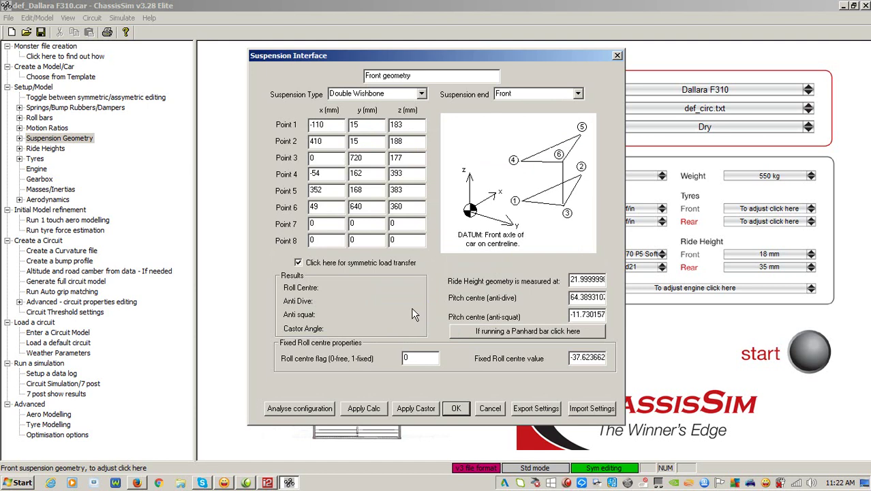
left_click(422, 93)
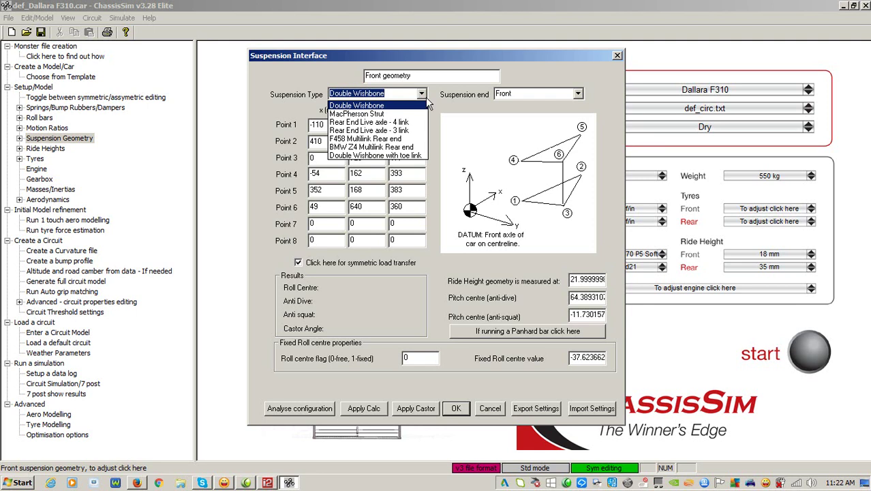
left_click(576, 71)
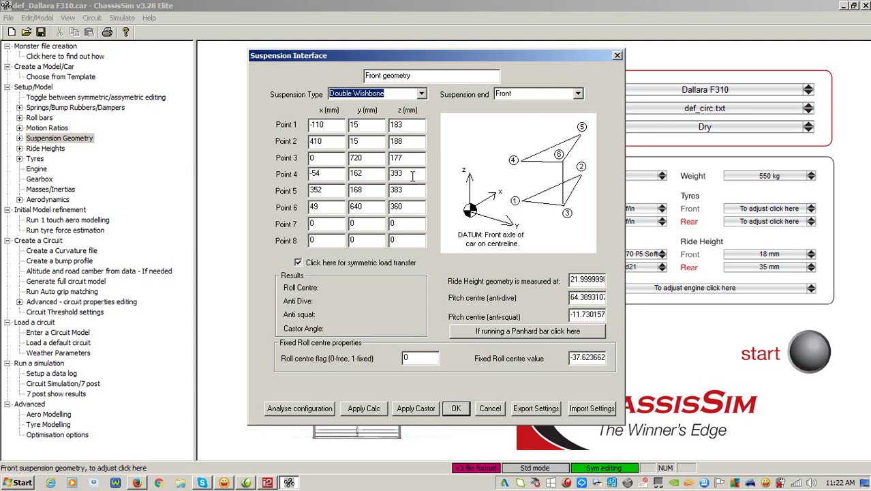
- Check Point 1 coordinates and analyse: roll centre -35.078 mm, 21.5% anti-dive, 14.990 deg castor
left_click(308, 125)
left_click(377, 125)
left_click(413, 124)
left_click(329, 124)
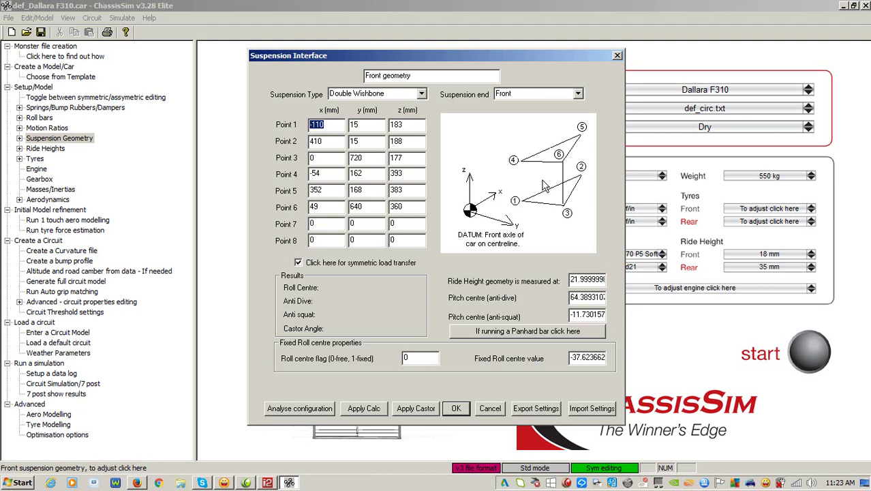
left_click(304, 408)
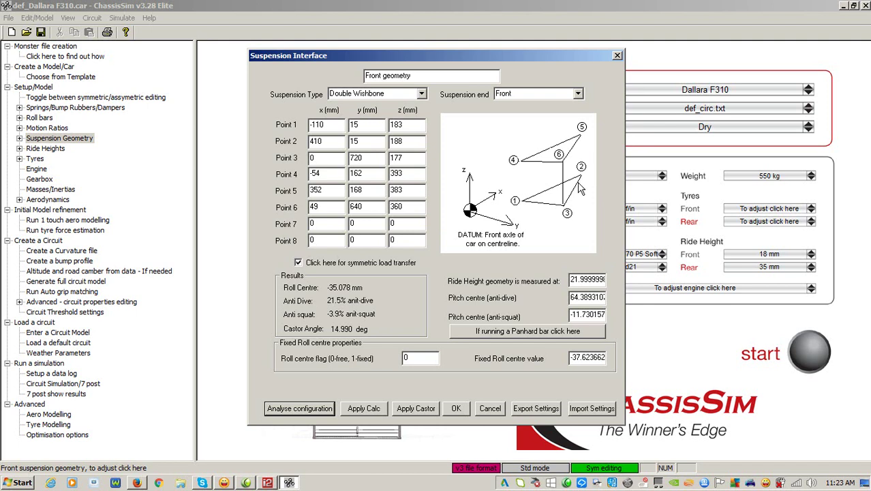
- Raise Point 2 z from 188 to 198 and re-analyse, giving a -30.206 mm roll centre
left_click(402, 140)
key("BackSpace")
type("9")
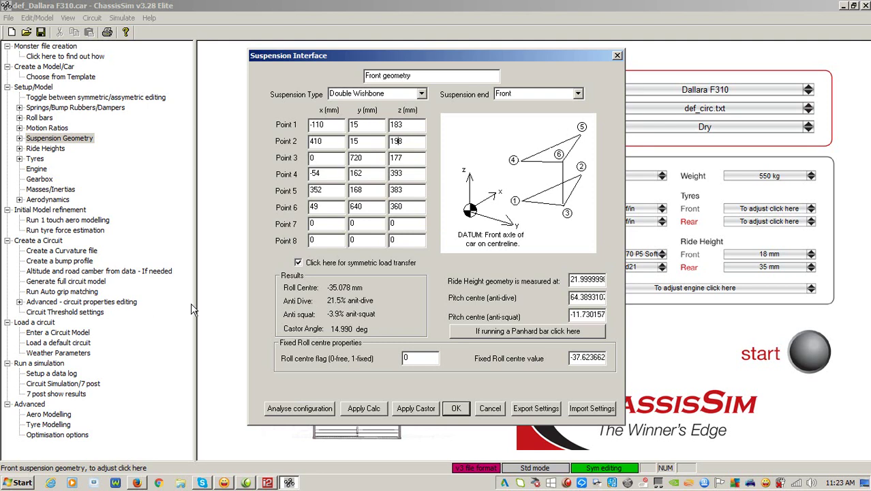
left_click(299, 409)
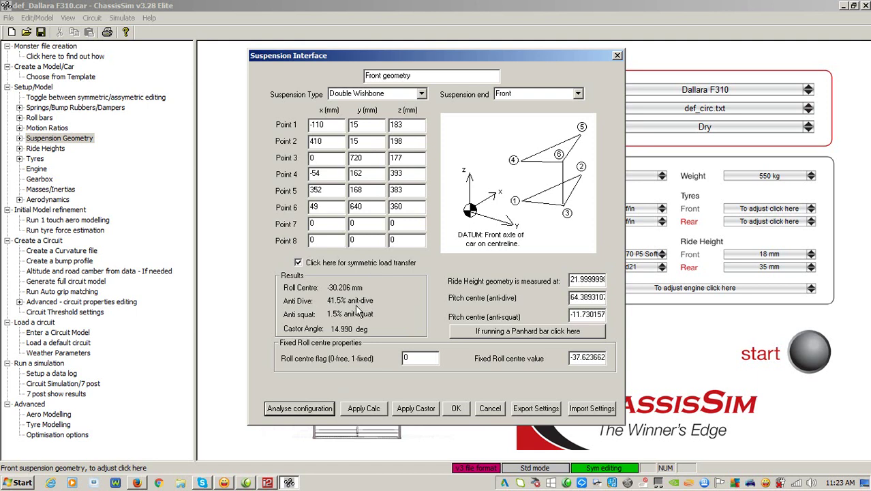
- Restore Point 2 z to 188 and apply the calculated -30.206 mm roll centre
left_click(398, 142)
key("BackSpace")
type("8")
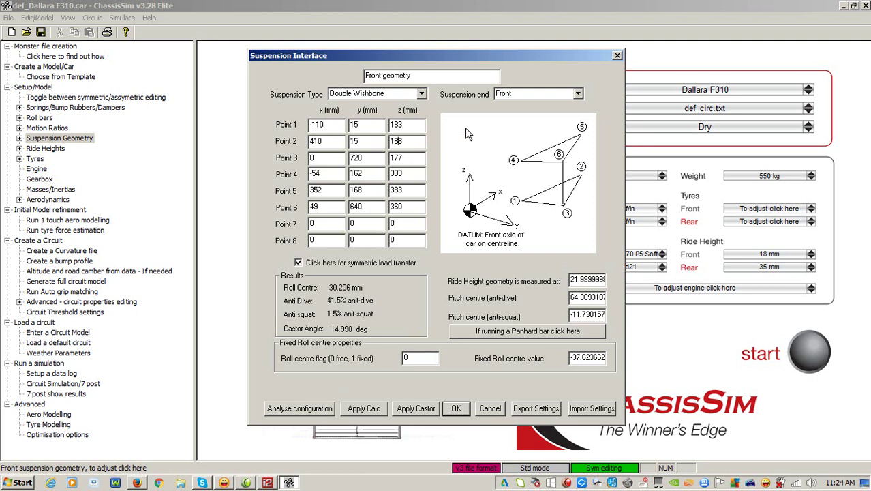
left_click(366, 411)
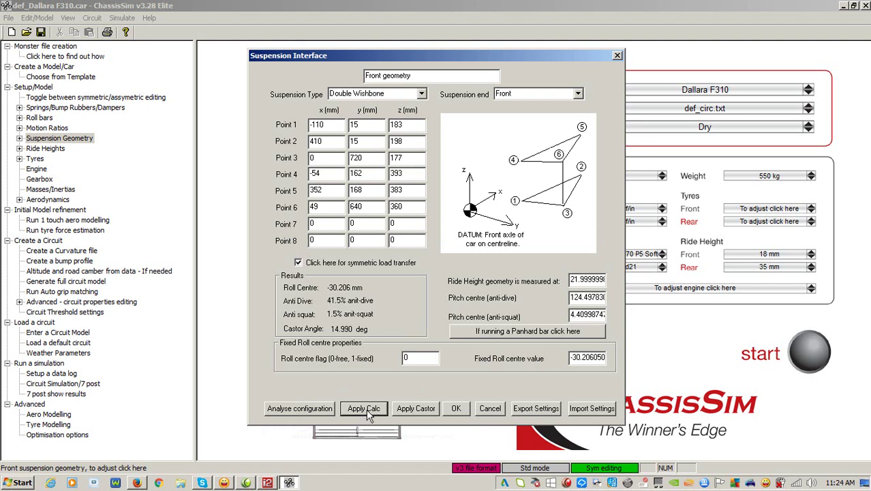
- Confirm the front geometry, reopen the point table and pick an export file location
left_click(459, 407)
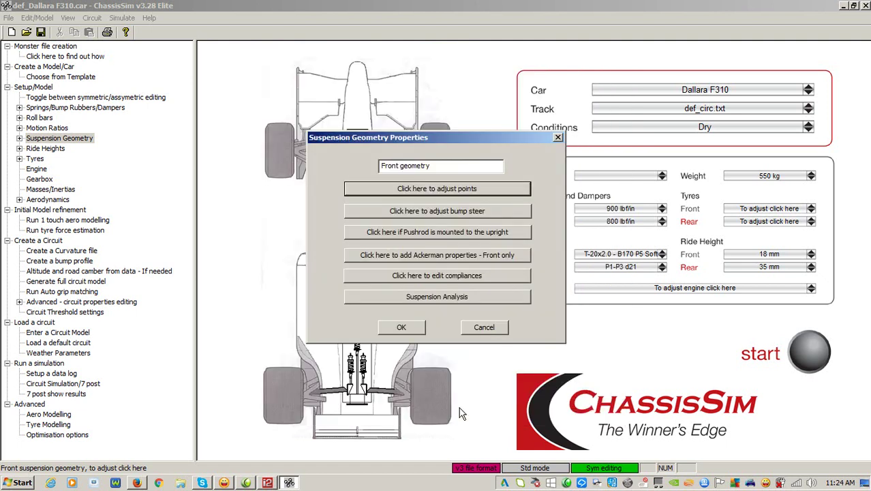
left_click(479, 190)
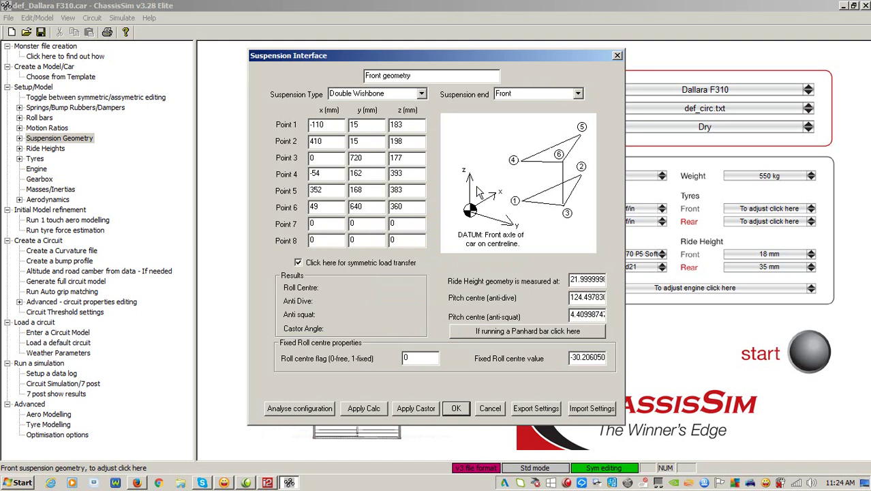
left_click(536, 408)
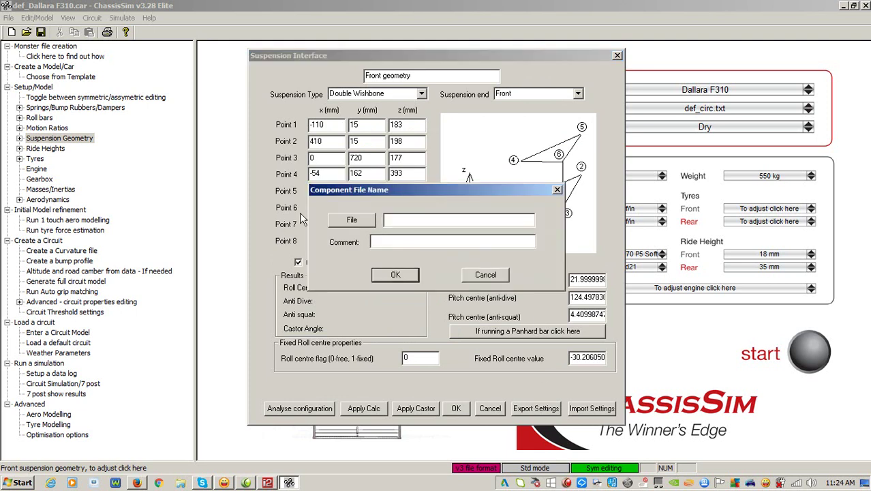
left_click(344, 224)
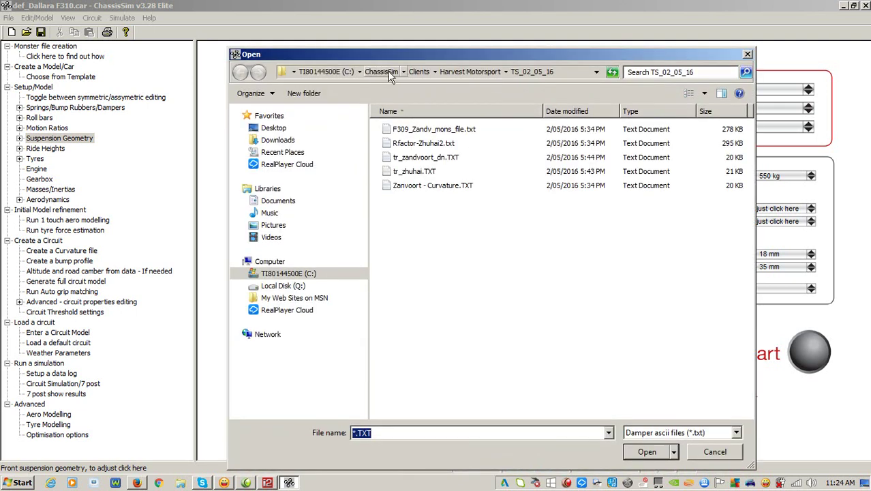
- Browse to the ChassisSim Technologies\Models\F3 folder on drive C:
left_click(417, 72)
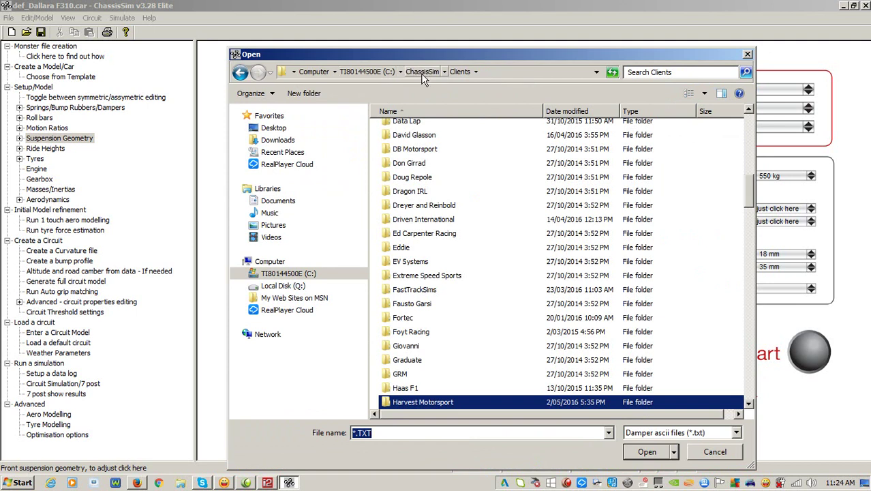
left_click(426, 72)
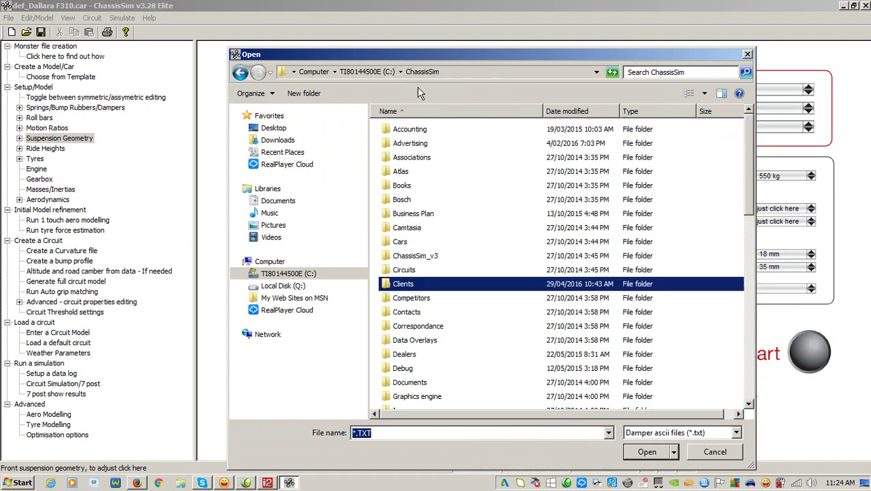
left_click(273, 273)
double_click(437, 214)
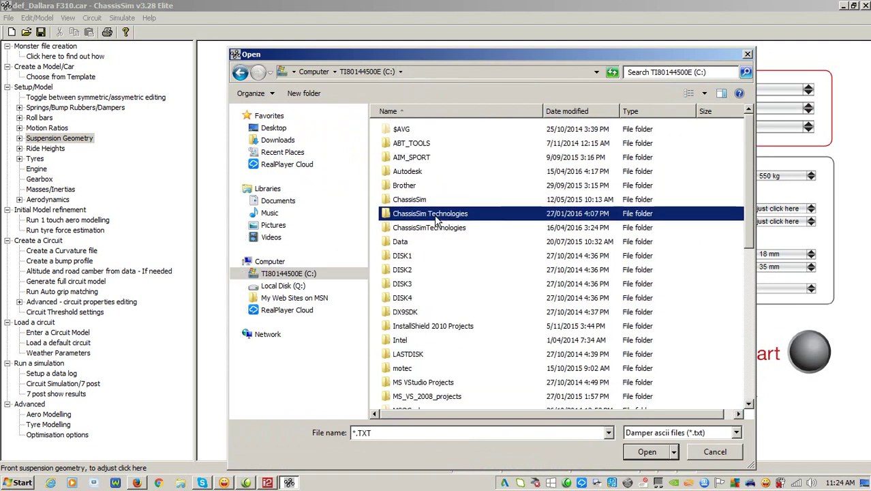
double_click(403, 215)
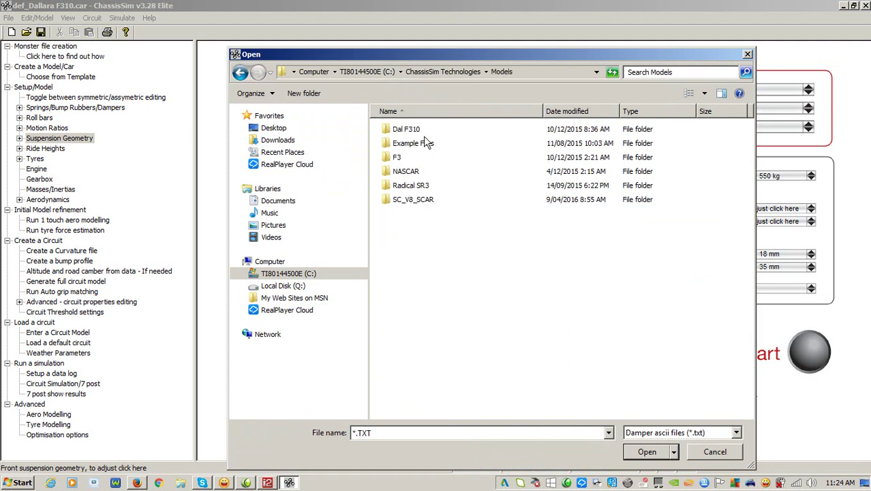
double_click(393, 163)
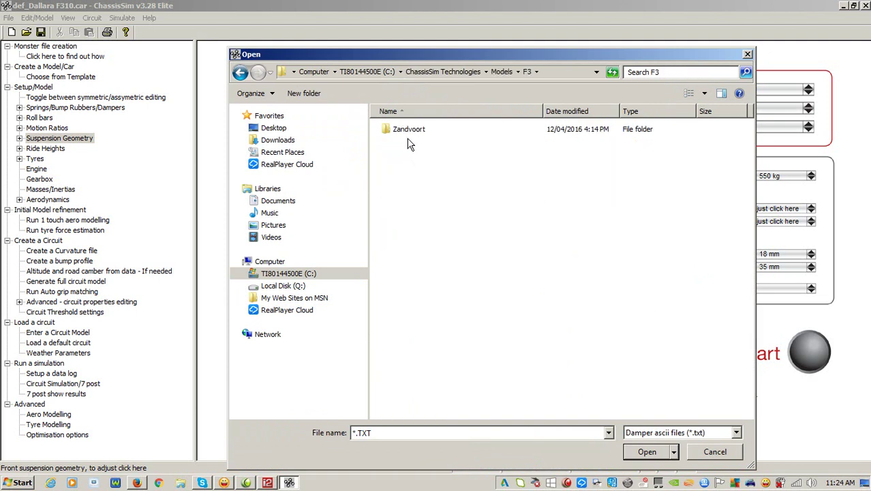
- Create and open a new folder 'Suspension Gemometry' inside F3
right_click(431, 213)
mouse_move(475, 309)
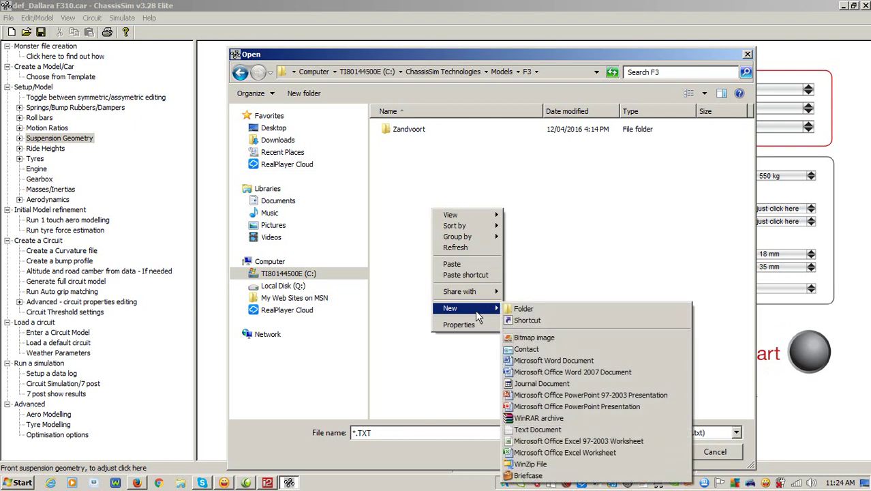
left_click(535, 311)
type("Sus")
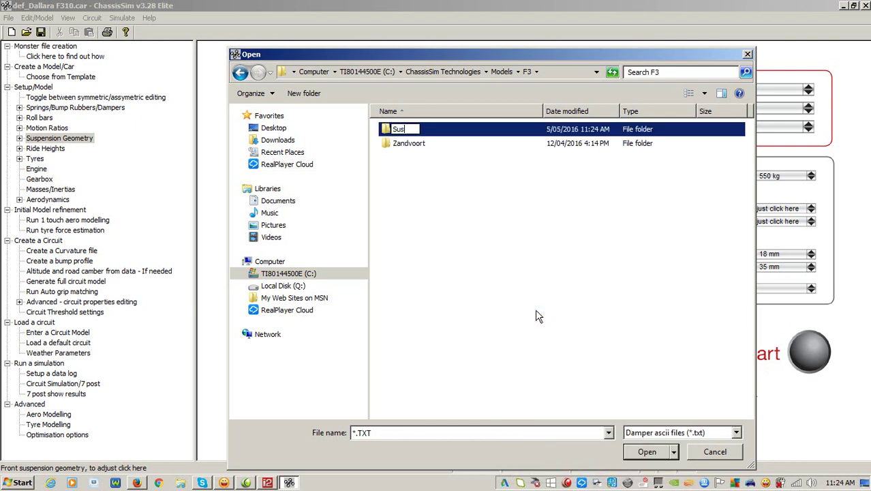
type("pension G")
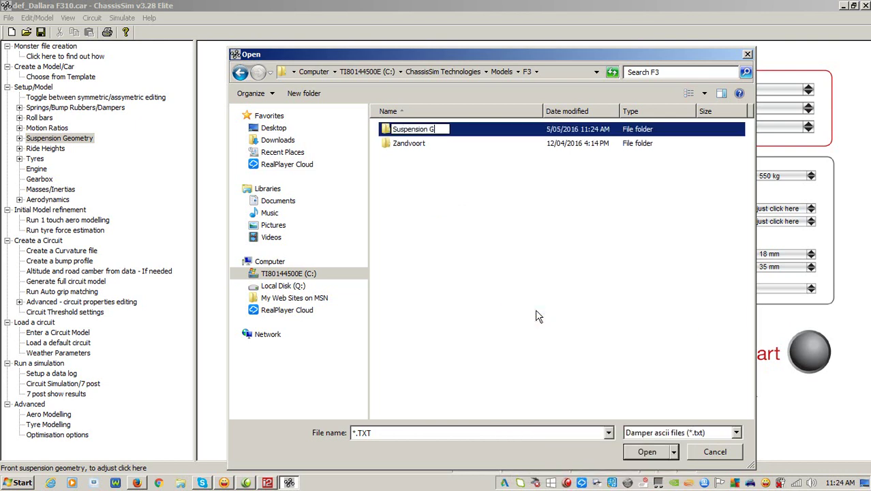
type("emometry")
key("Return")
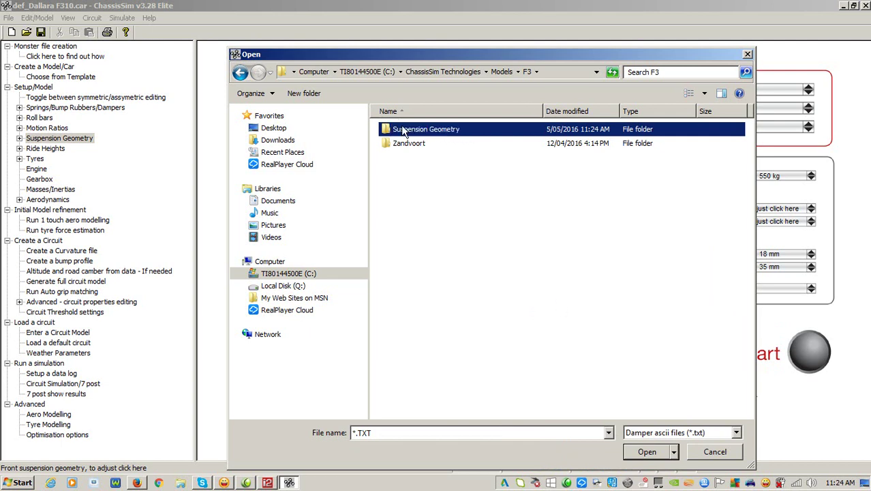
double_click(404, 130)
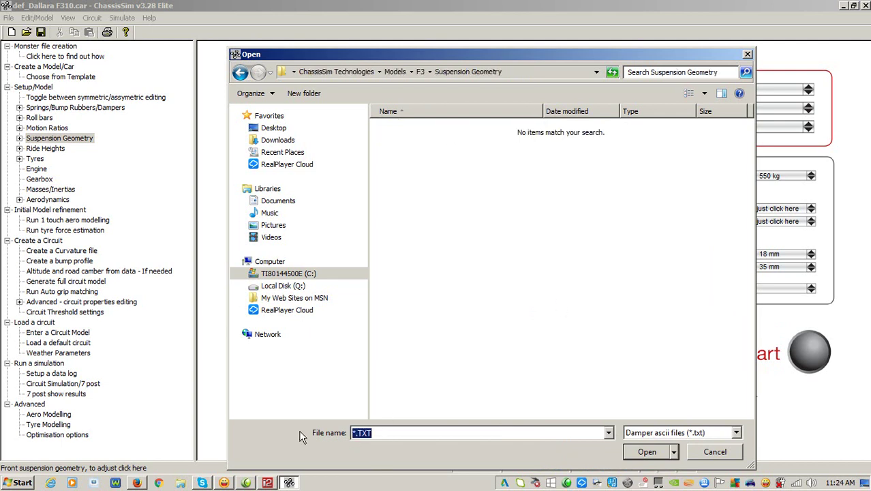
- Name the export file 'F3_fnt_st' and add the comment 'Std suspension geometry'
type("F3_fnt_st")
key("Return")
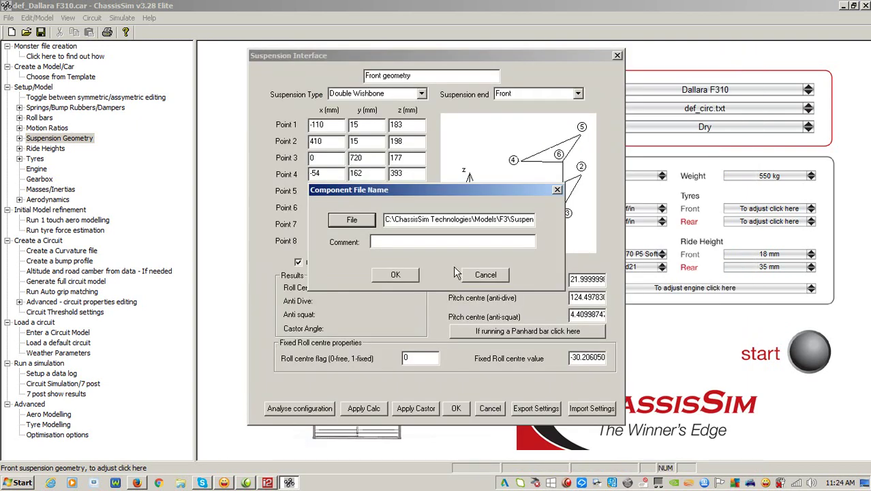
left_click(428, 242)
type("Std susp")
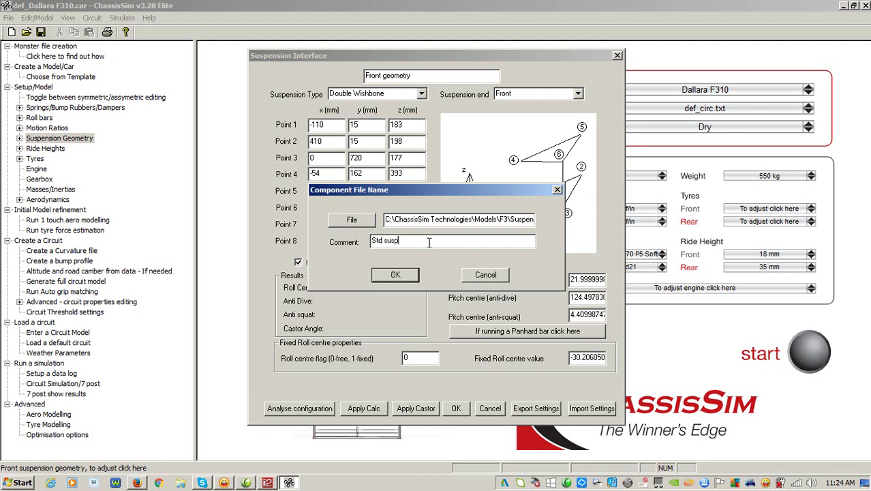
type("ension geometry")
- Finish the export, check F3_fnt_std.TXT in the import chooser without importing, then close the editor
left_click(394, 275)
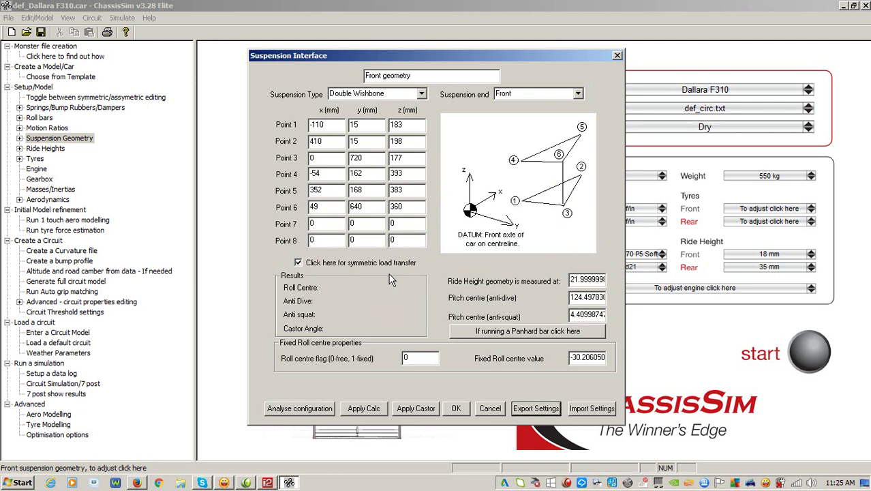
left_click(591, 408)
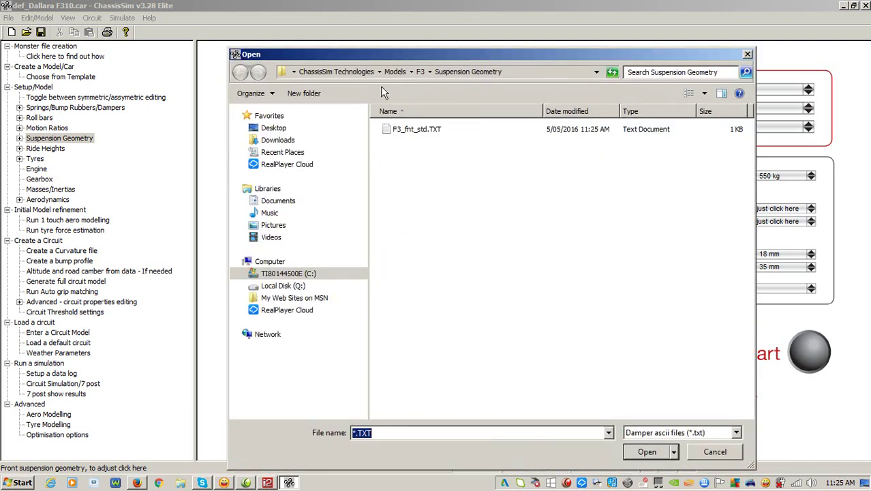
left_click(412, 129)
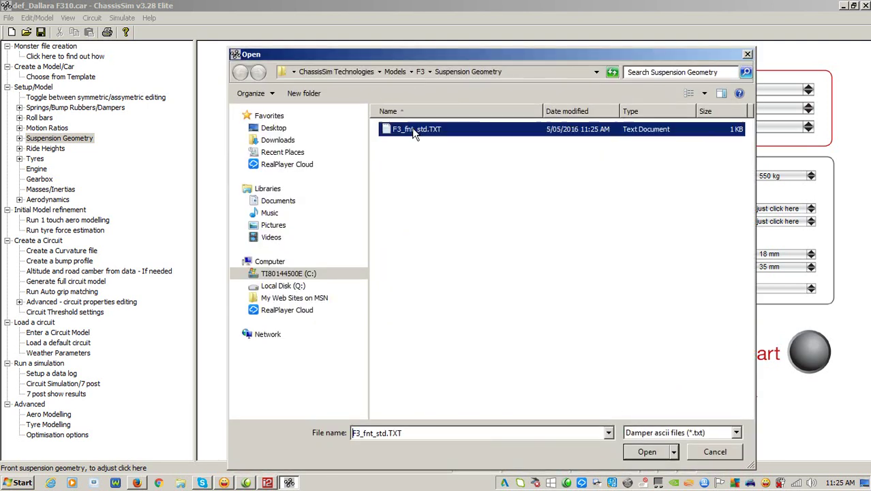
left_click(705, 452)
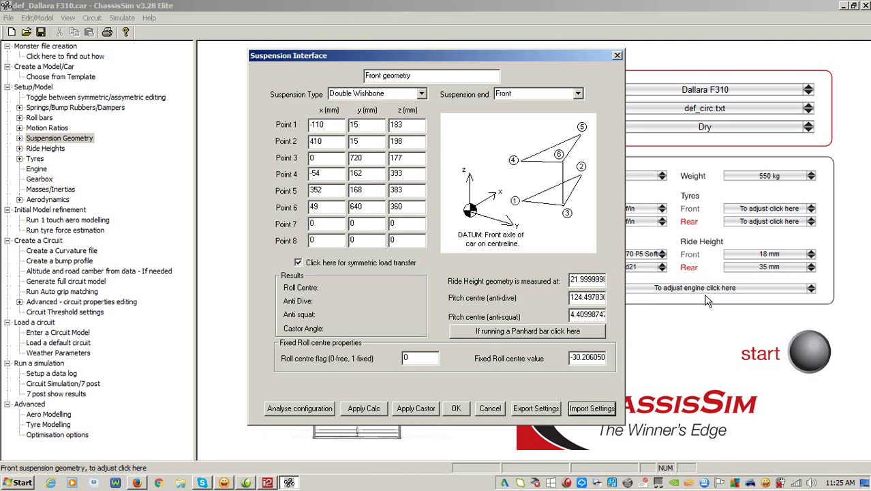
left_click(481, 410)
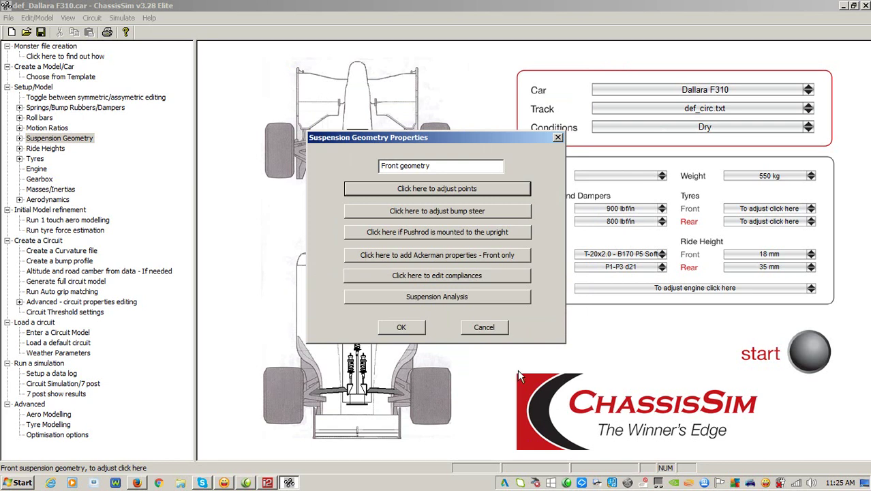
- Plot the LHS roll centre (FAP) against deflection and view its 20 mm analysis bounds
left_click(462, 301)
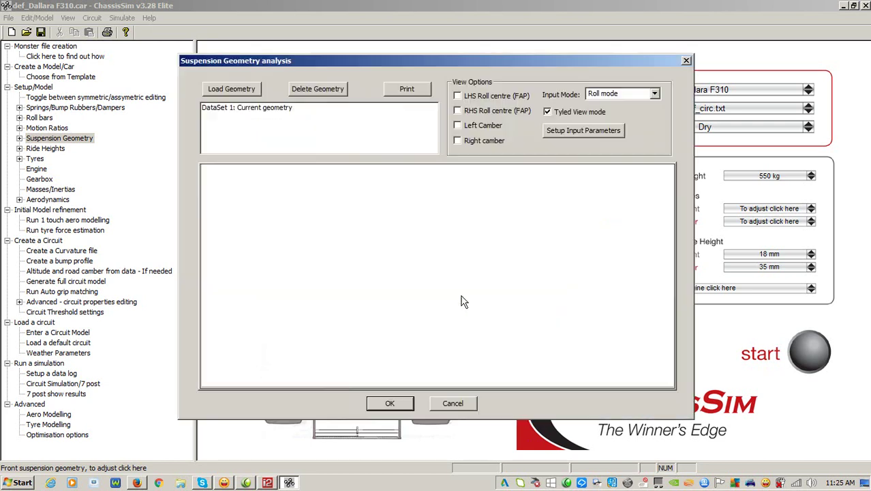
left_click(453, 403)
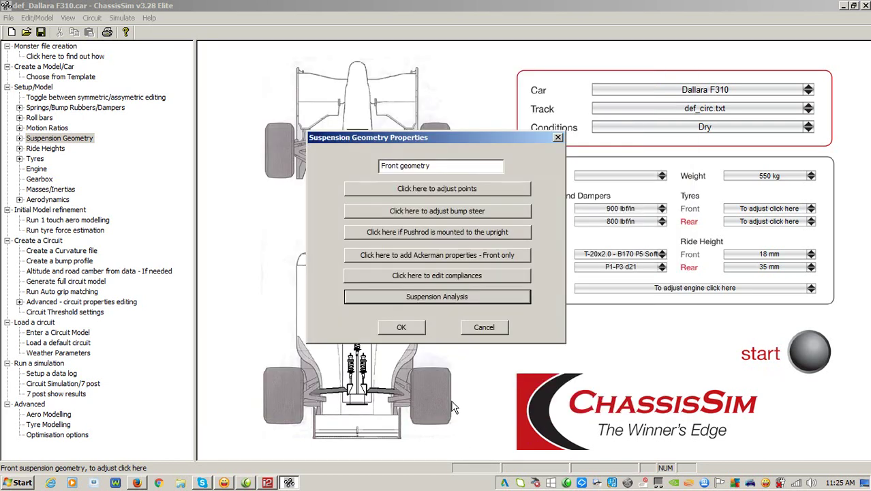
left_click(485, 301)
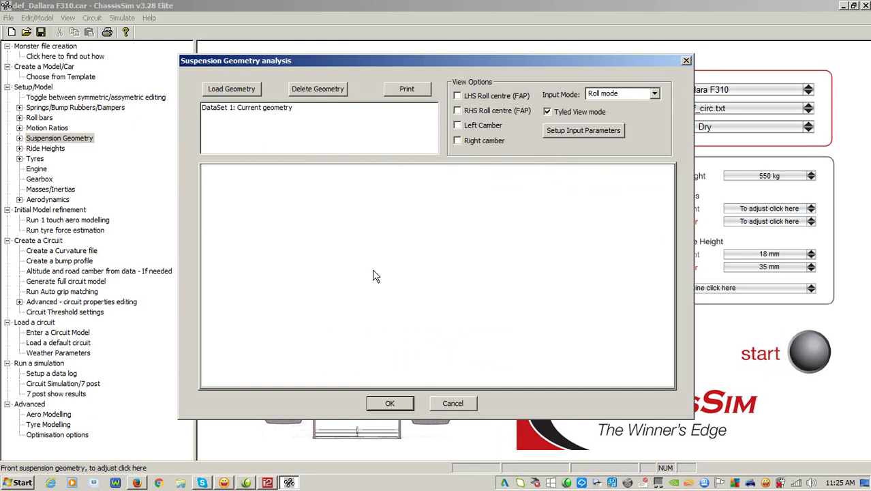
left_click(495, 94)
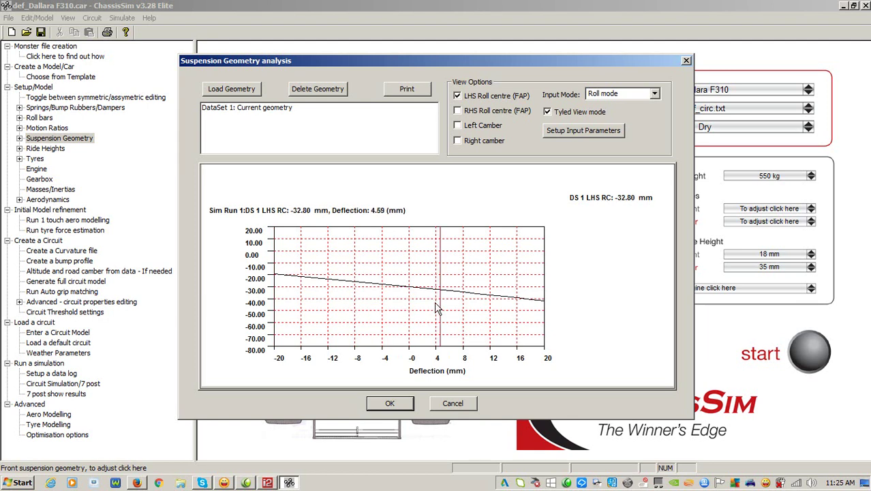
left_click(589, 135)
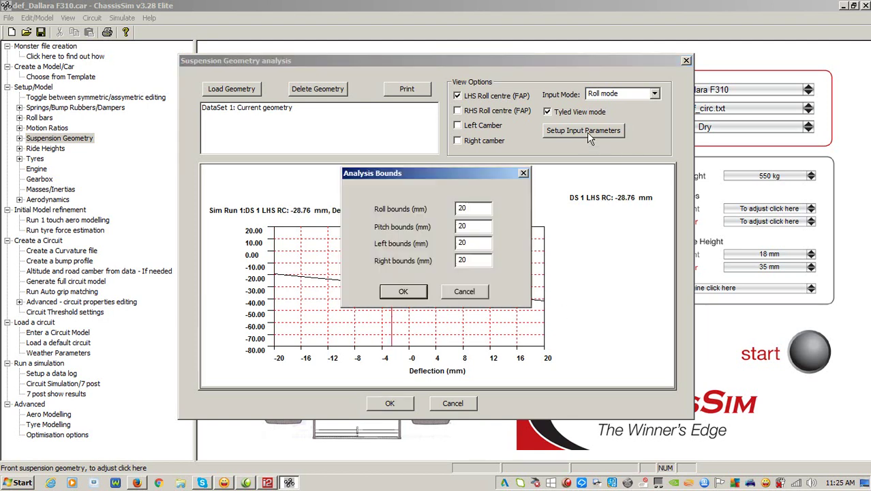
- Add the left camber plot, reading 2.94 deg and -29.81 mm roll centre at -0.71 mm deflection
left_click(466, 294)
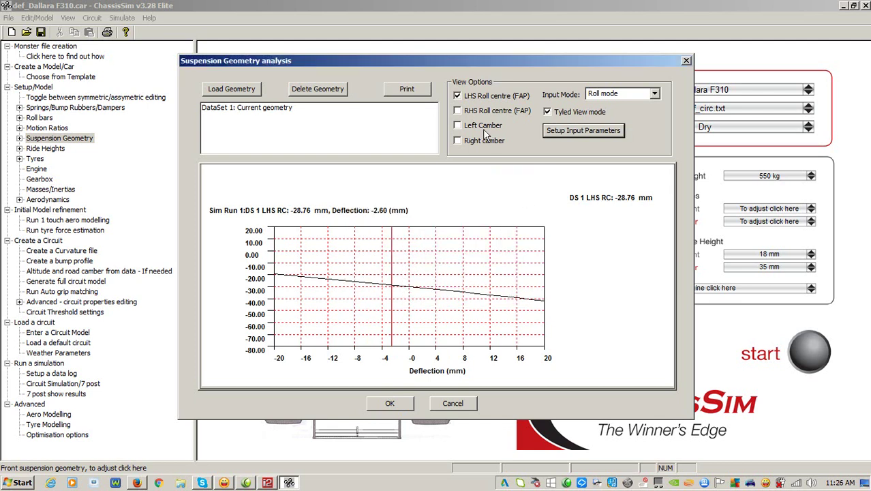
left_click(457, 125)
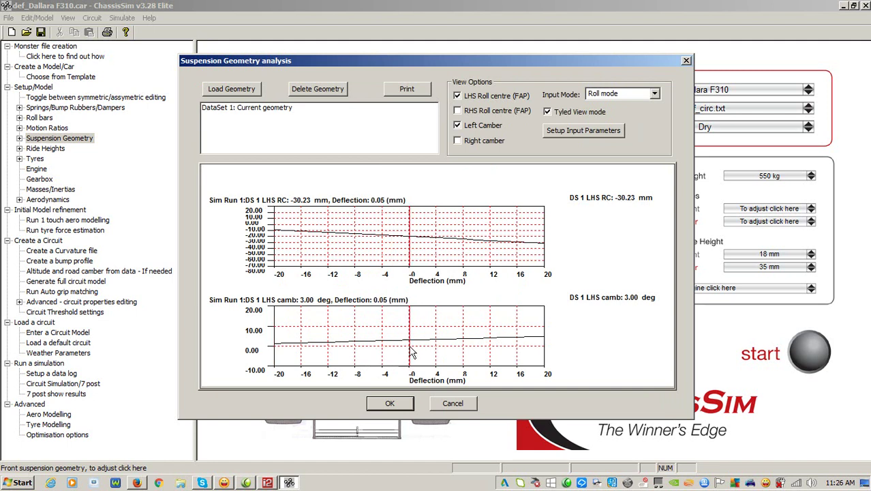
left_click(457, 140)
left_click(407, 360)
left_click(457, 141)
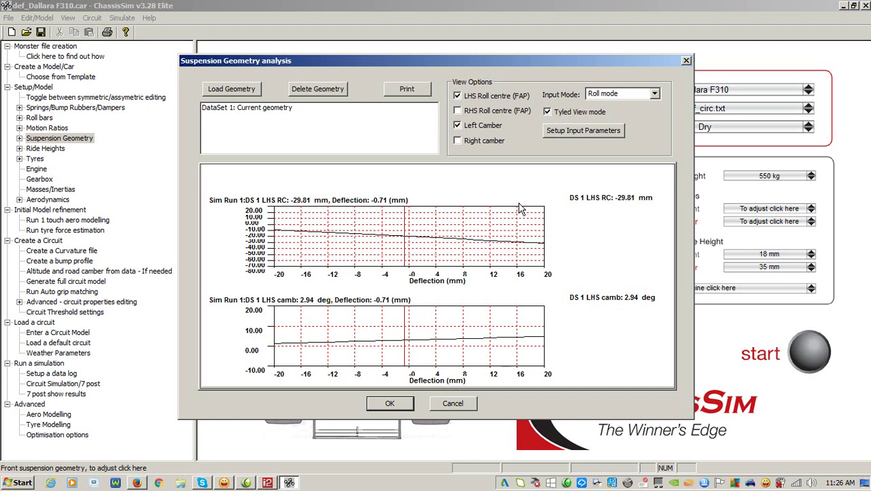
- Close the suspension analysis and the Suspension Geometry Properties dialog to return to the Dallara F310 screen
left_click(452, 404)
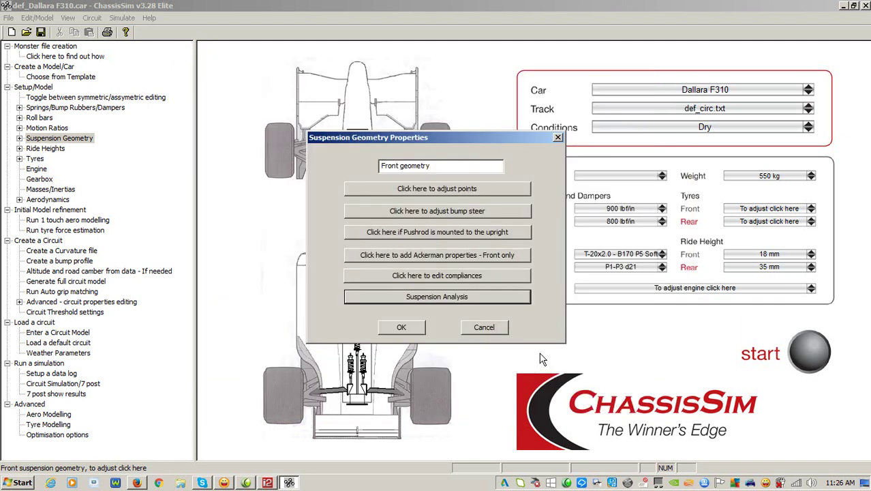
left_click(482, 327)
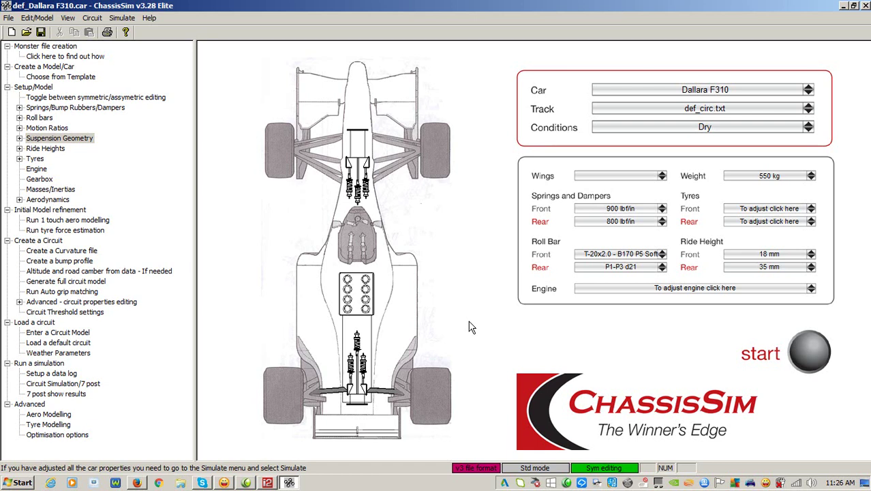
- In MoTeC i2, unhide the FL Camber channel and zoom the graph onto Turn 1
left_click(267, 482)
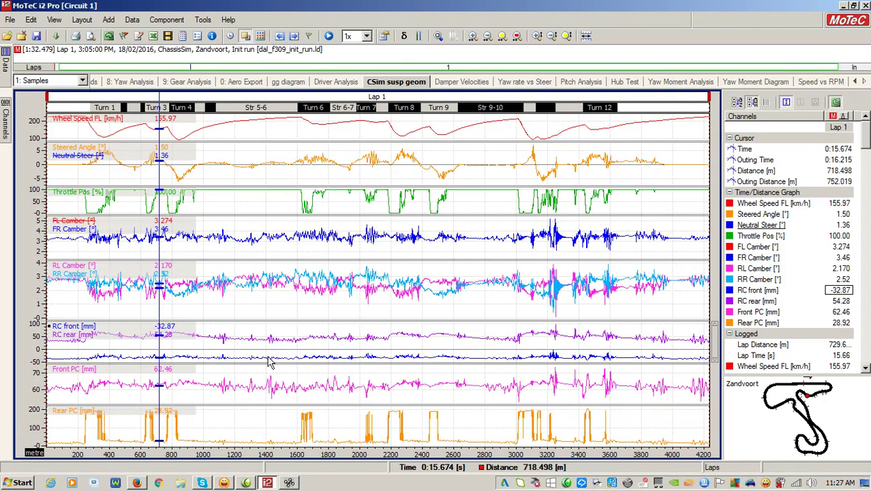
right_click(78, 223)
left_click(107, 252)
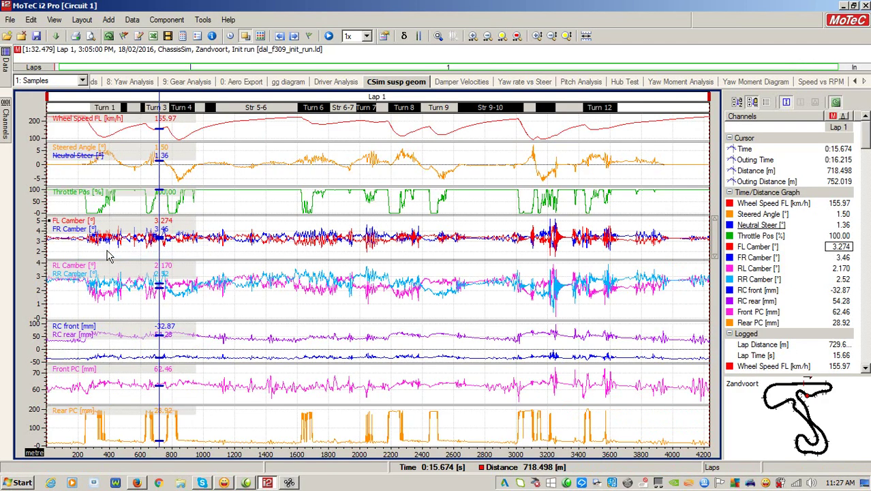
left_click_drag(297, 308, 175, 294)
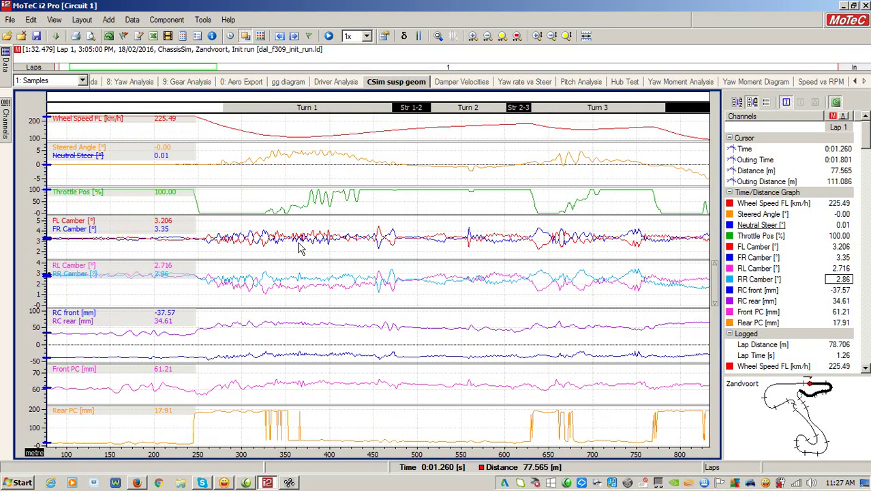
- Sweep the cursor through Turn 1 reading camber (FL 3.470 deg at 392 m), then zoom out to the full lap
left_click(247, 250)
left_click_drag(247, 251, 287, 243)
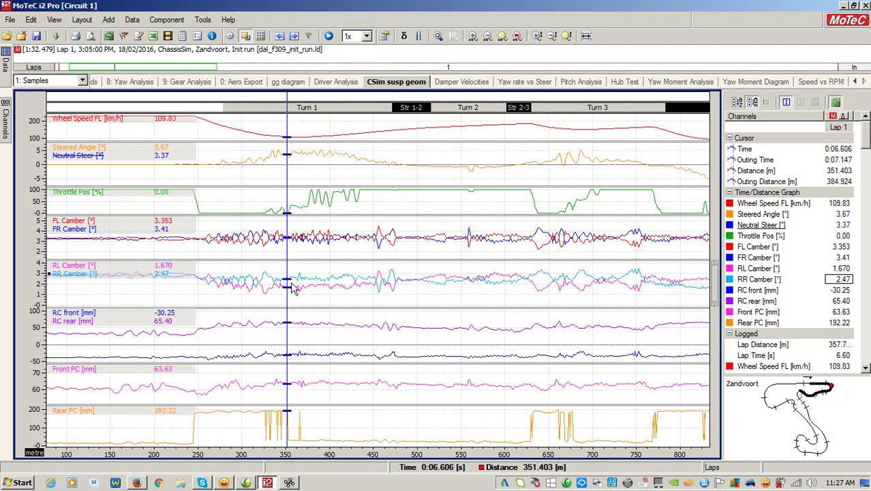
mouse_move(293, 286)
left_mouse_down()
mouse_move(283, 287)
mouse_move(291, 287)
left_mouse_up()
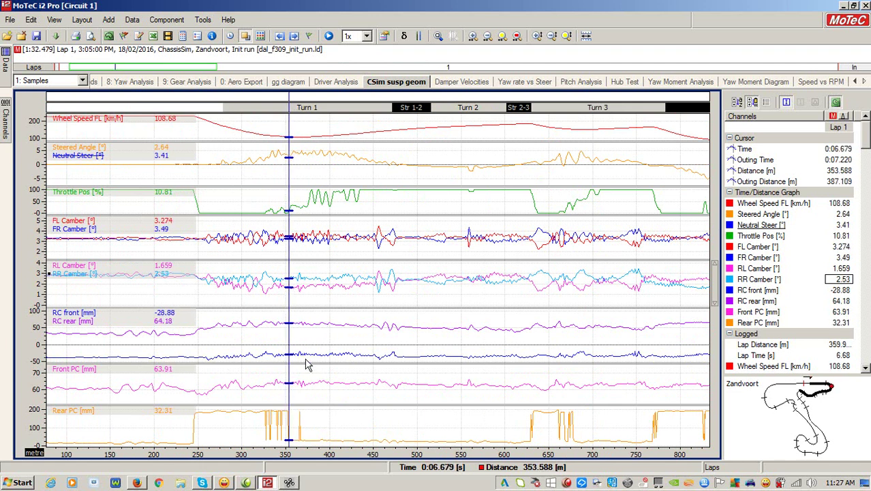
left_click_drag(270, 371, 322, 389)
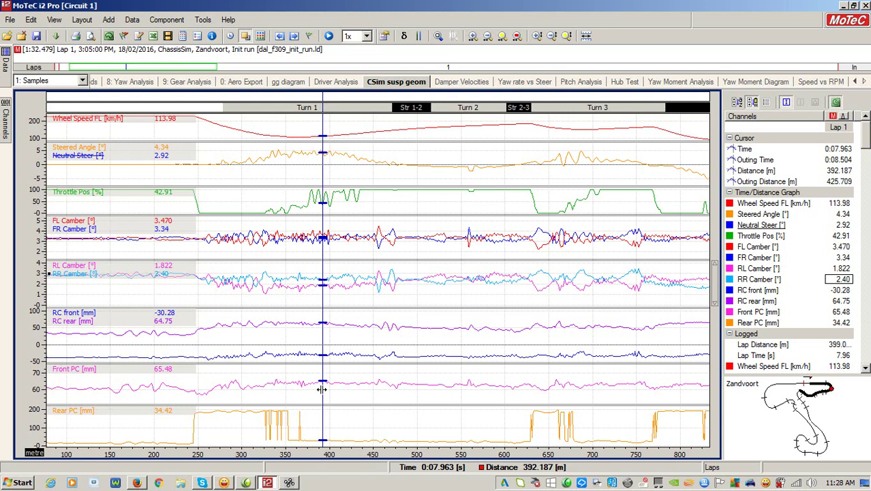
scroll(321, 389, "down", 5)
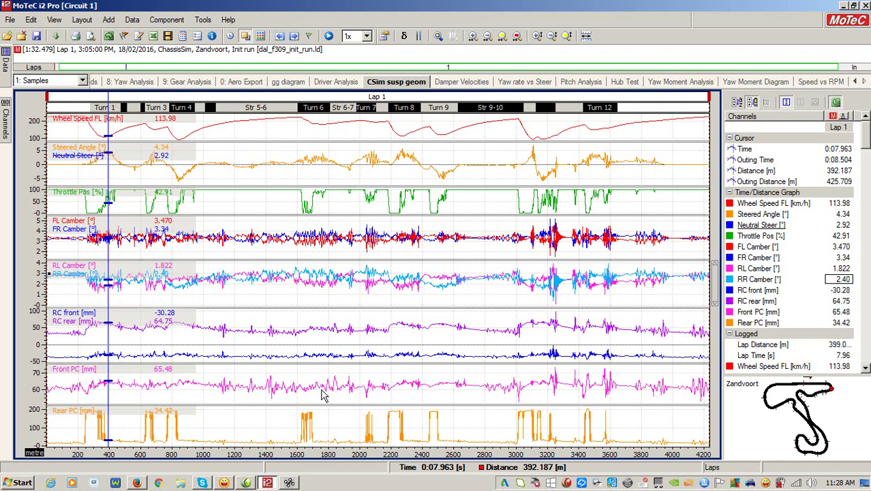
- Recalculate the front suspension geometry, giving roll centre -30.206 mm and castor 14.990 deg
left_click(290, 483)
left_click(371, 217)
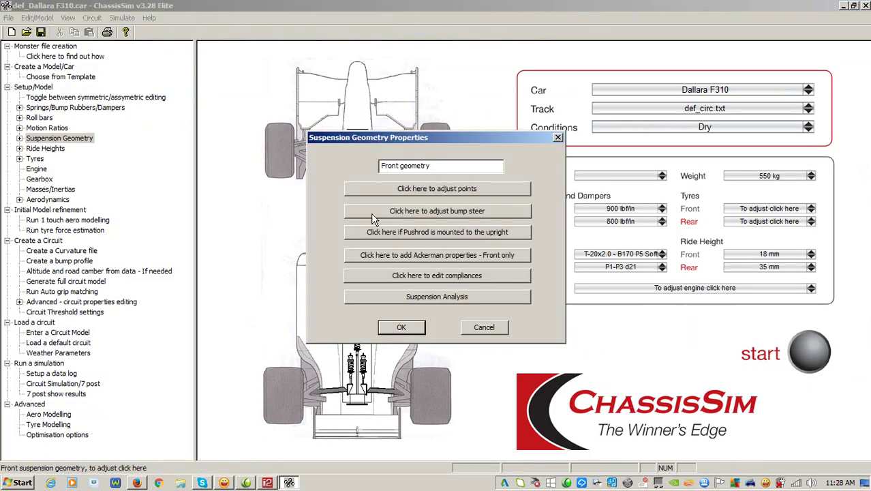
left_click(429, 189)
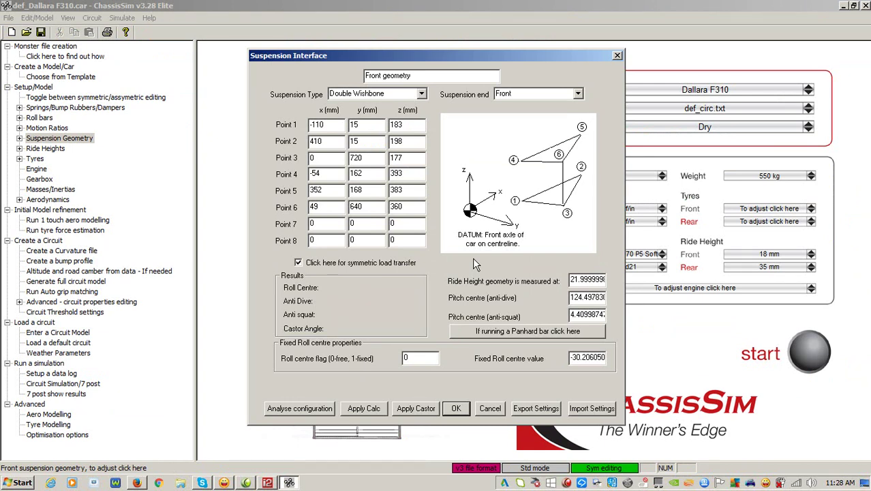
left_click(299, 408)
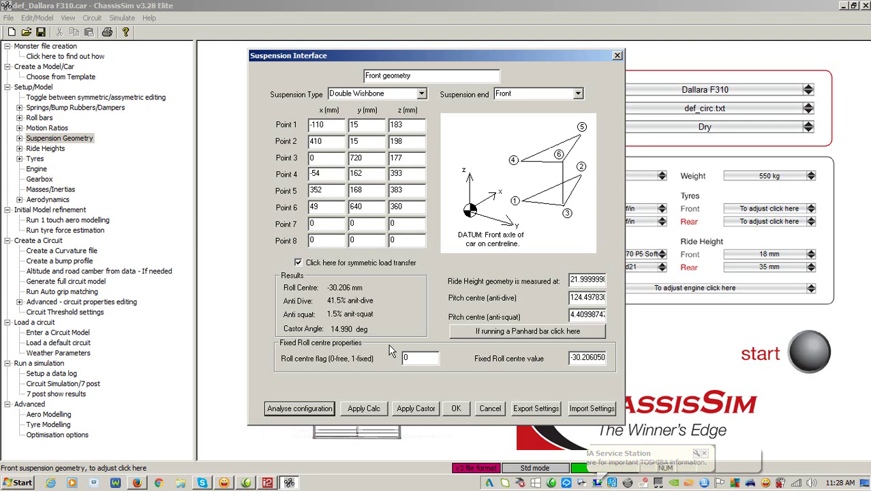
left_click(455, 408)
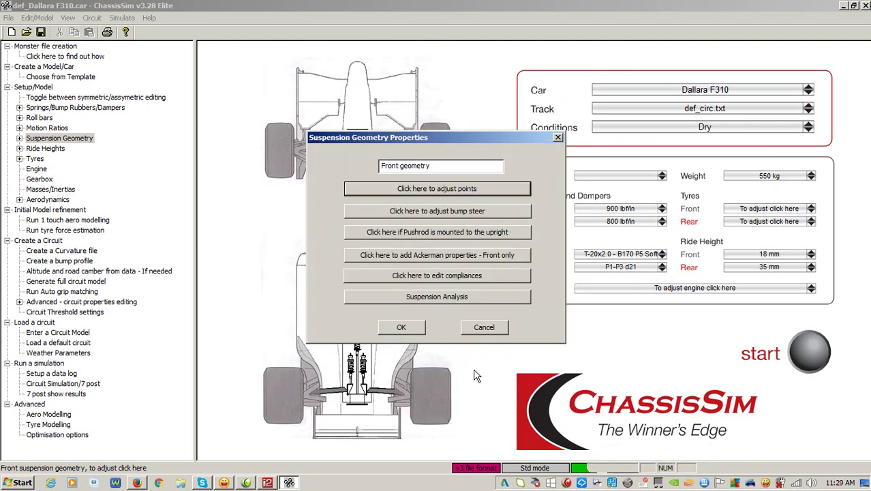
- Plot left-side roll centre against deflection and read the value at 1.09 mm deflection
left_click(493, 296)
left_click(495, 100)
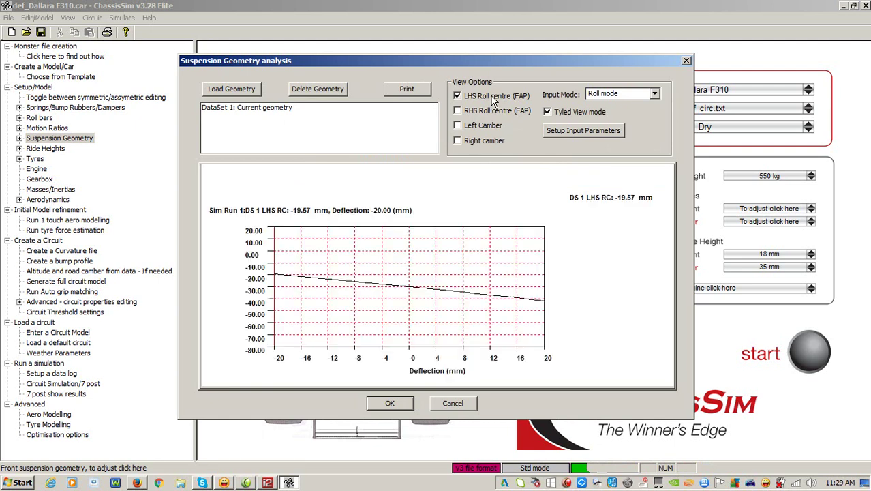
left_click_drag(383, 311, 418, 311)
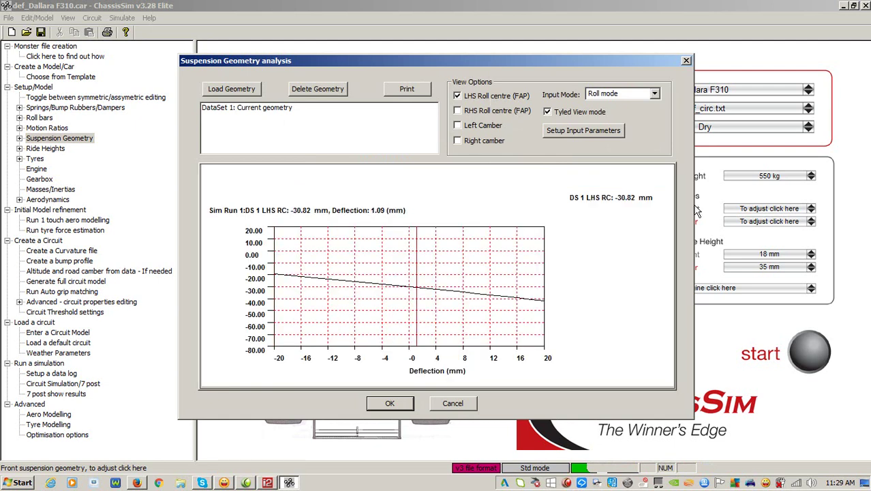
left_click(453, 402)
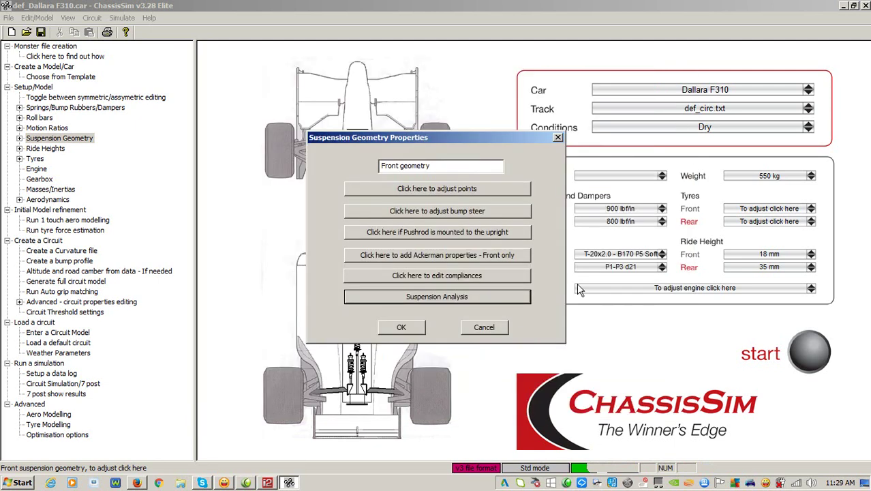
- Move the MoTeC i2 Pro lap cursor to about 743 m for comparison, then return to ChassisSim
left_click(268, 482)
left_click(120, 293)
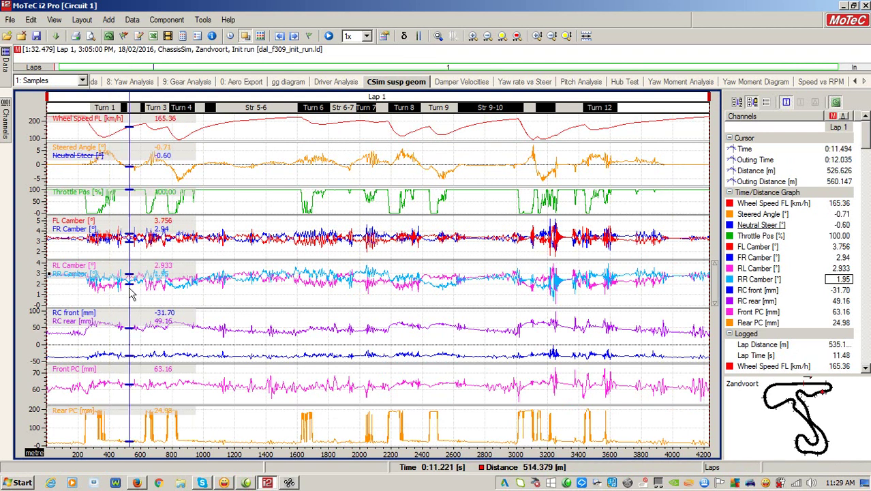
left_click_drag(120, 293, 164, 293)
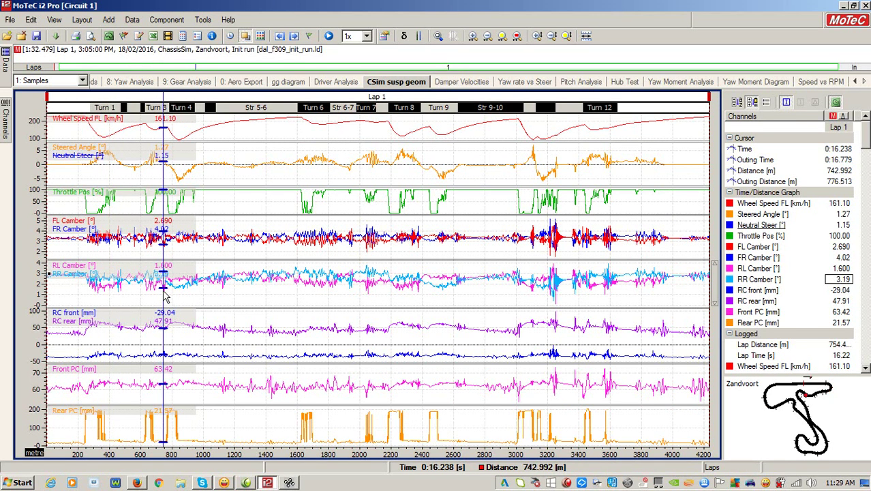
left_click(289, 483)
left_click(474, 327)
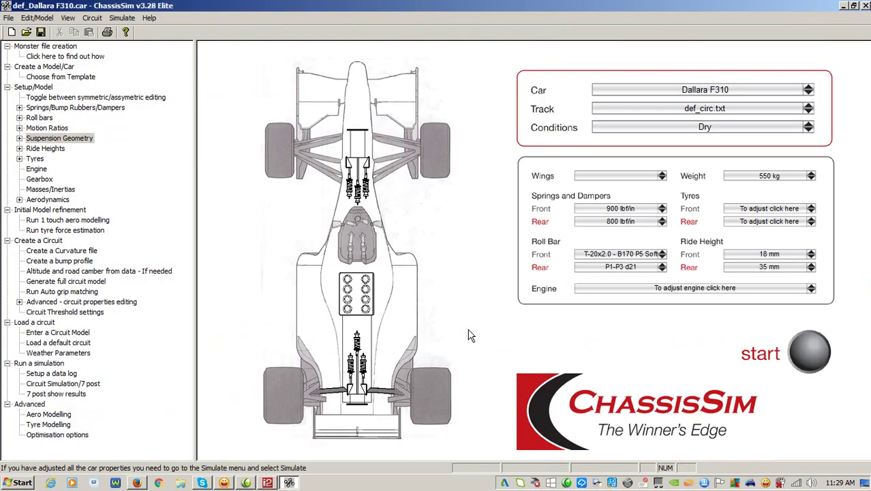